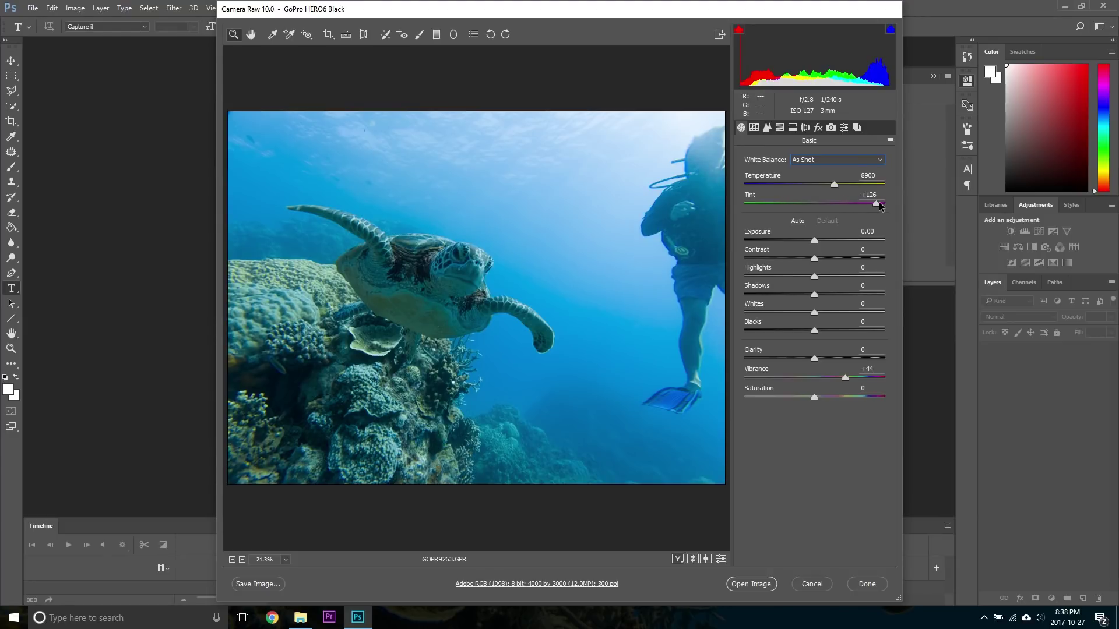
Push Tint fully to +150 and raise Temperature to about 14000
{"action": "left_click_drag", "start_coordinate": [877, 205], "coordinate": [890, 206]}
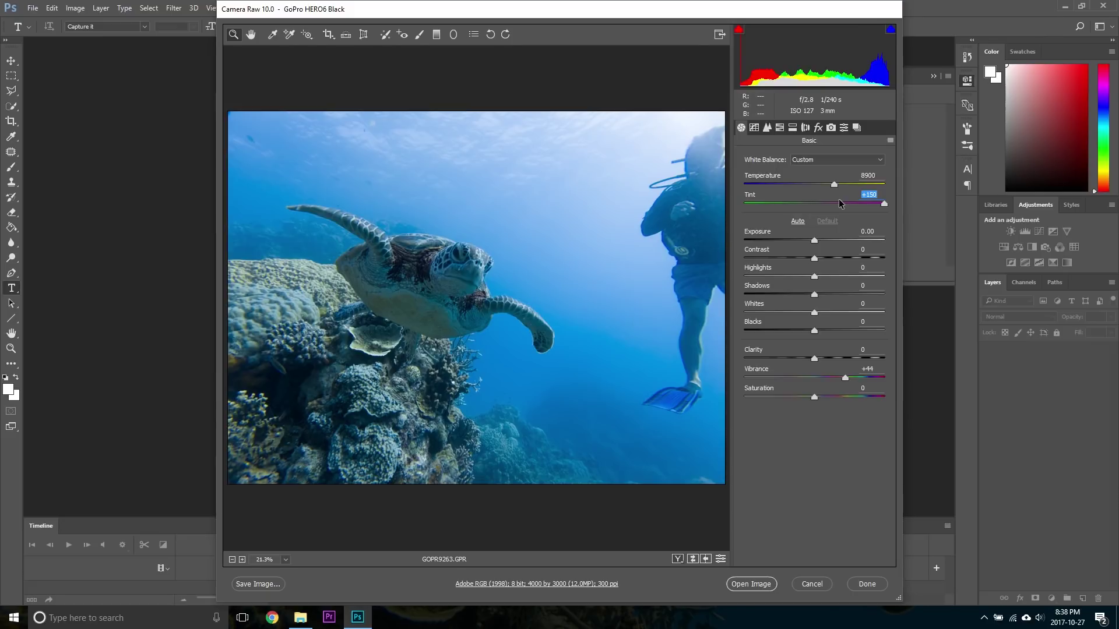
{"action": "left_click_drag", "start_coordinate": [835, 184], "coordinate": [866, 187]}
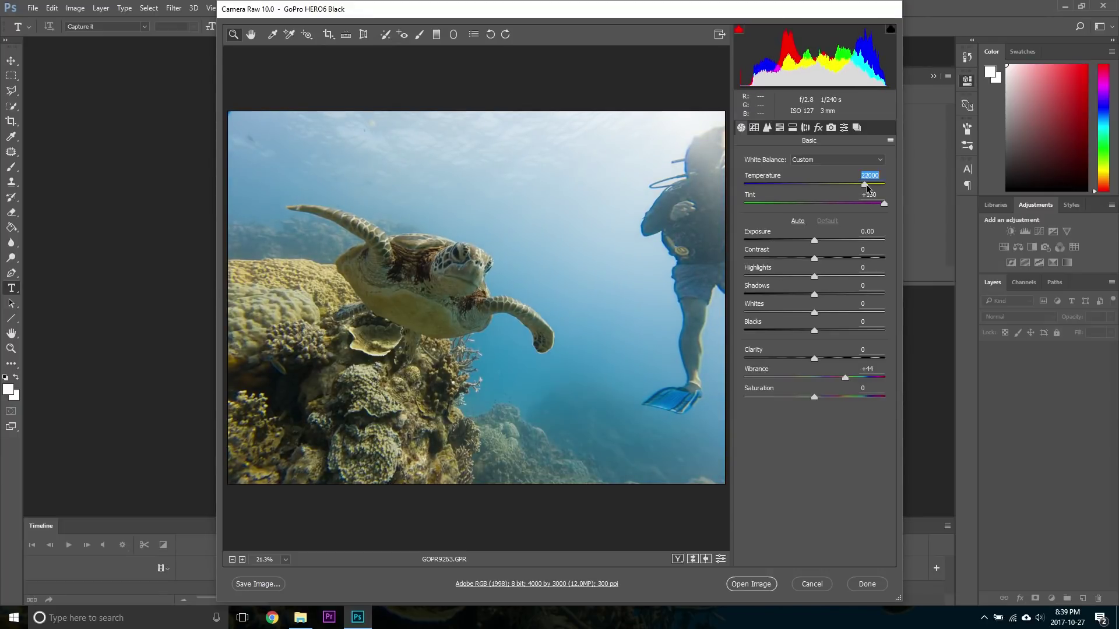
{"action": "left_click_drag", "start_coordinate": [867, 186], "coordinate": [854, 192]}
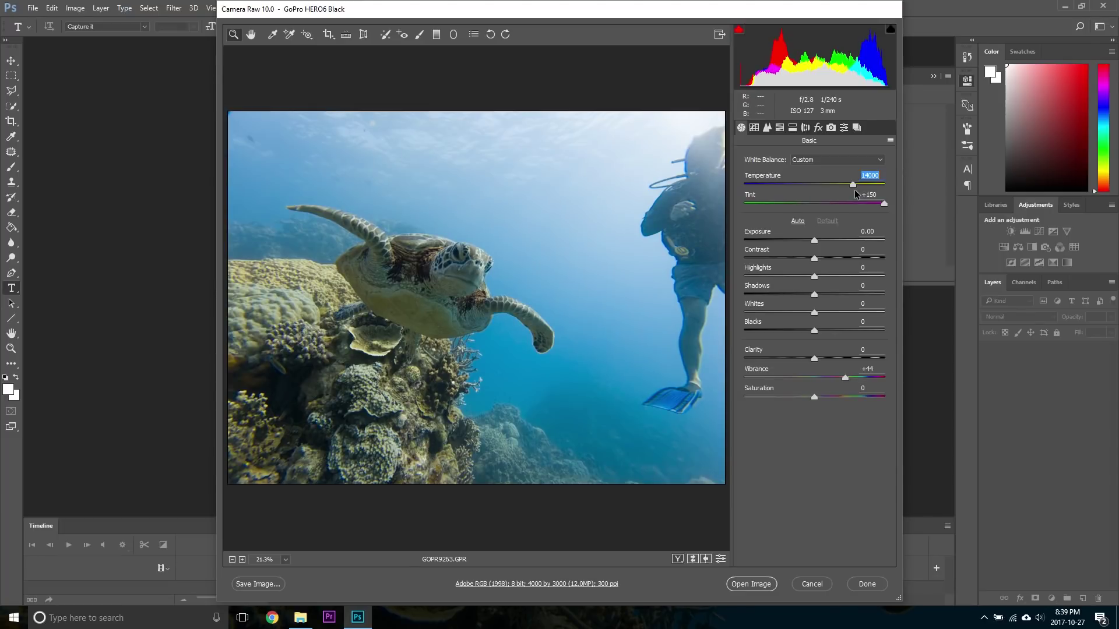
{"action": "mouse_move", "coordinate": [854, 190]}
{"action": "left_mouse_down"}
{"action": "mouse_move", "coordinate": [906, 205]}
{"action": "mouse_move", "coordinate": [846, 213]}
{"action": "mouse_move", "coordinate": [854, 202]}
{"action": "left_mouse_up"}
Darken exposure to -0.15, ease vibrance, and save the turtle photo as a JPEG
{"action": "left_click_drag", "start_coordinate": [813, 241], "coordinate": [820, 271]}
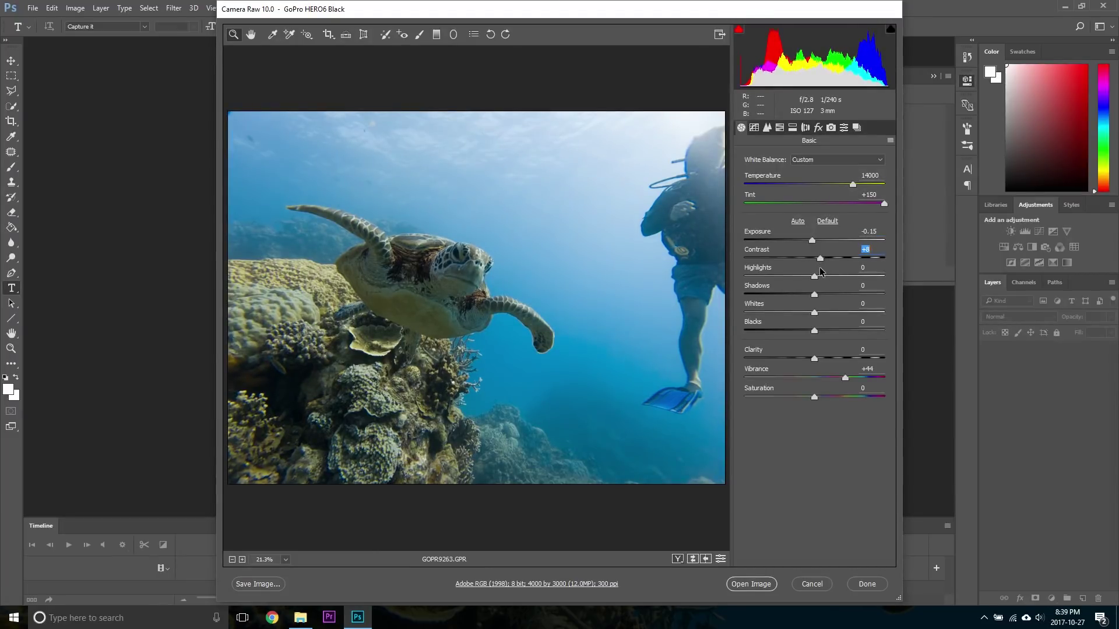
{"action": "left_click", "coordinate": [813, 277]}
{"action": "left_click_drag", "start_coordinate": [845, 377], "coordinate": [855, 400]}
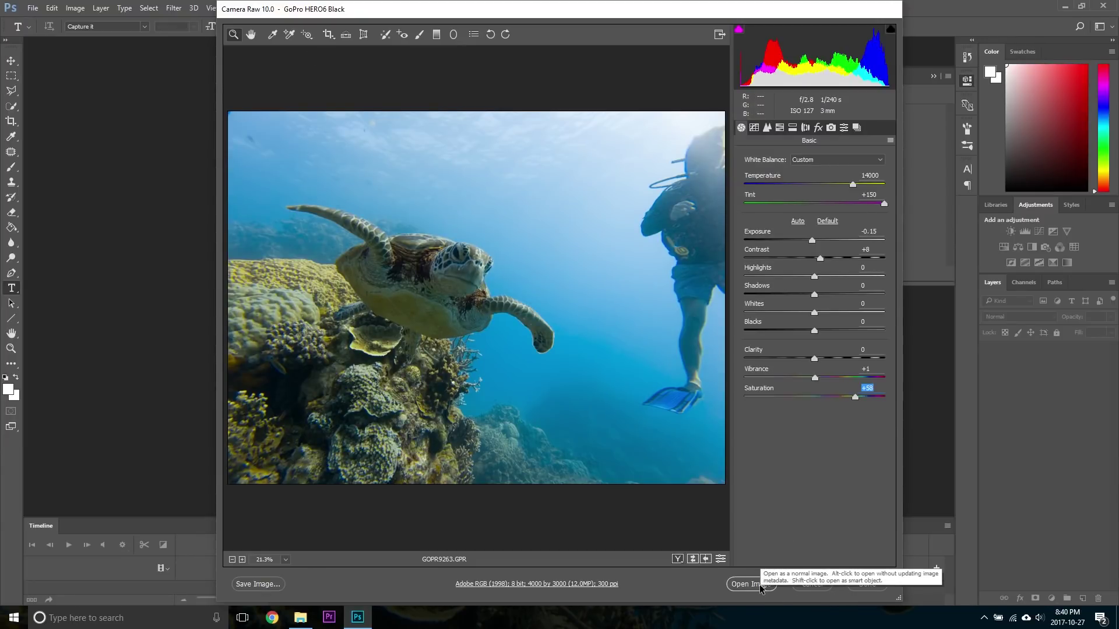
{"action": "left_click", "coordinate": [262, 589]}
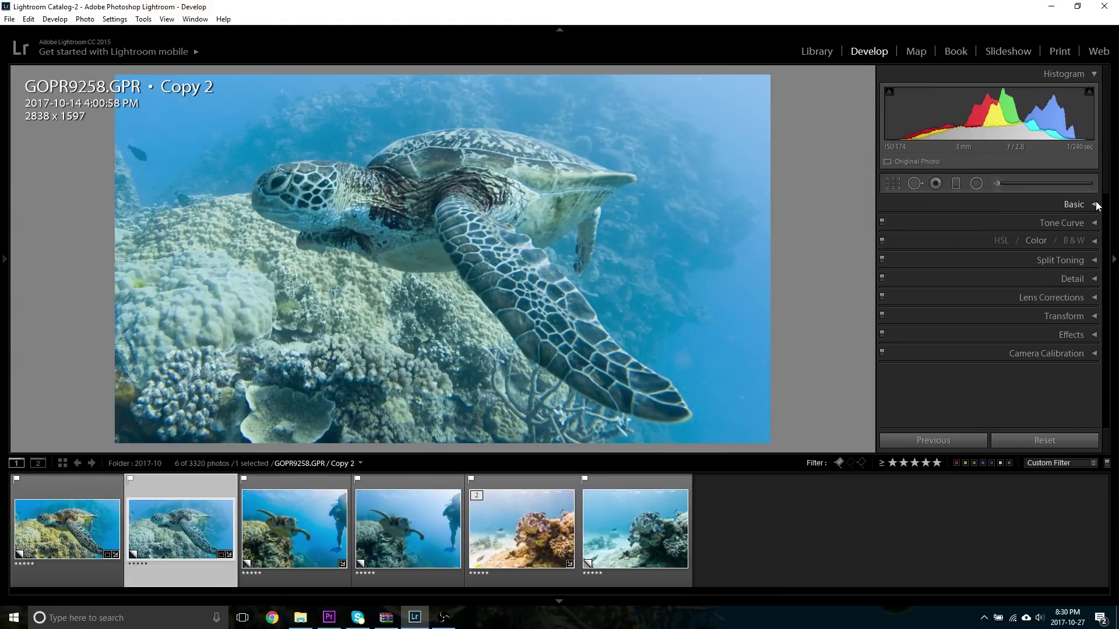
{"action": "left_click", "coordinate": [1096, 203]}
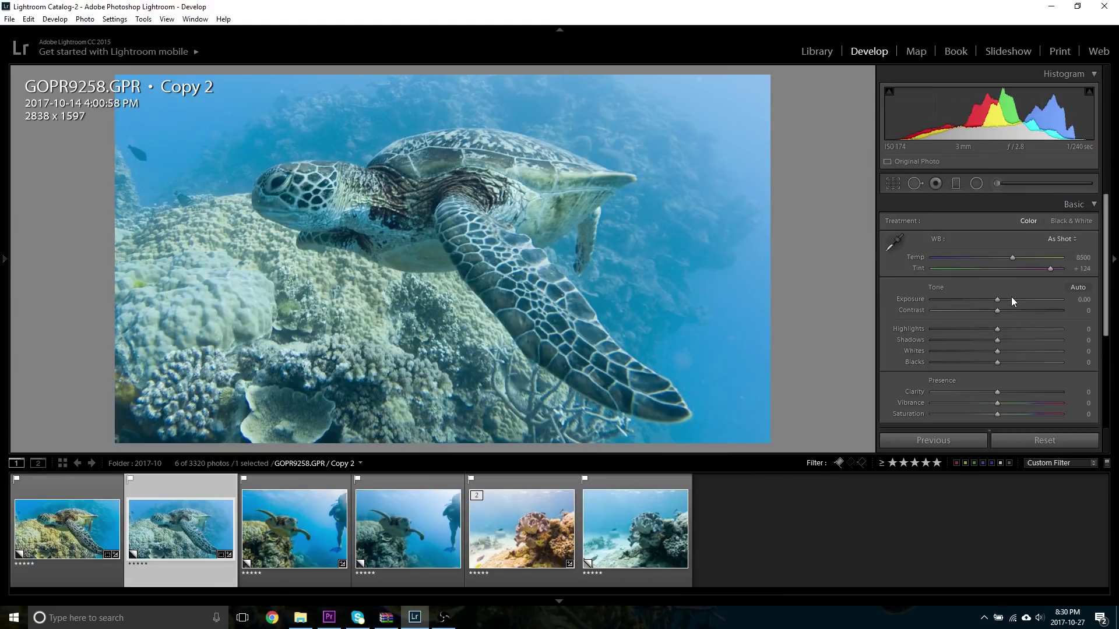
Max out Tint, warm Temperature strongly, and set Exposure to -0.52
{"action": "left_click_drag", "start_coordinate": [1051, 272], "coordinate": [1086, 273]}
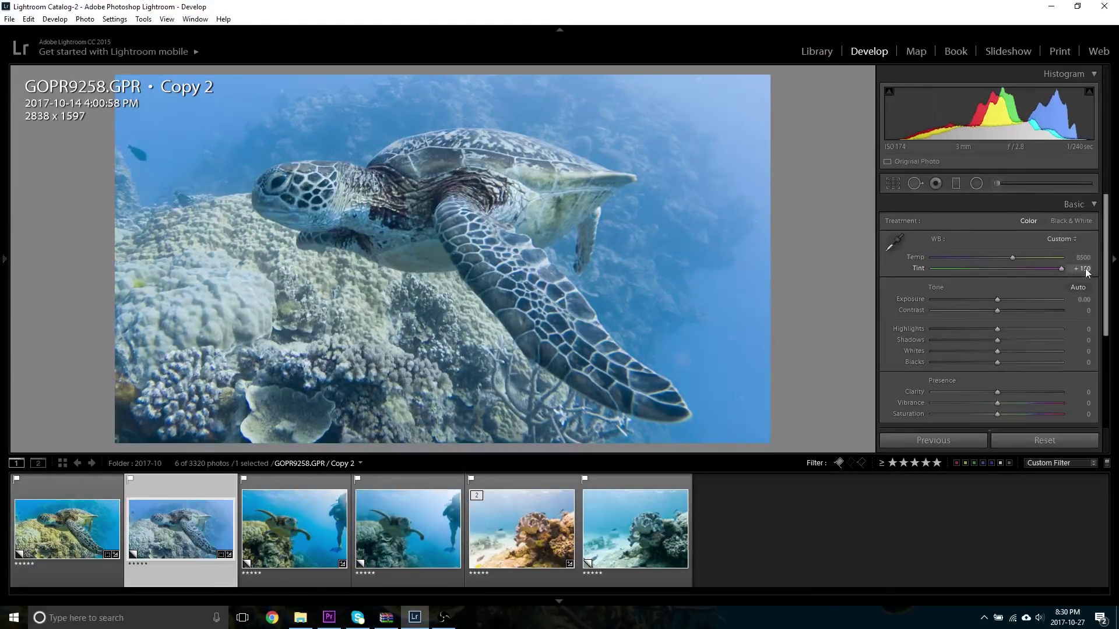
{"action": "left_click", "coordinate": [1048, 258]}
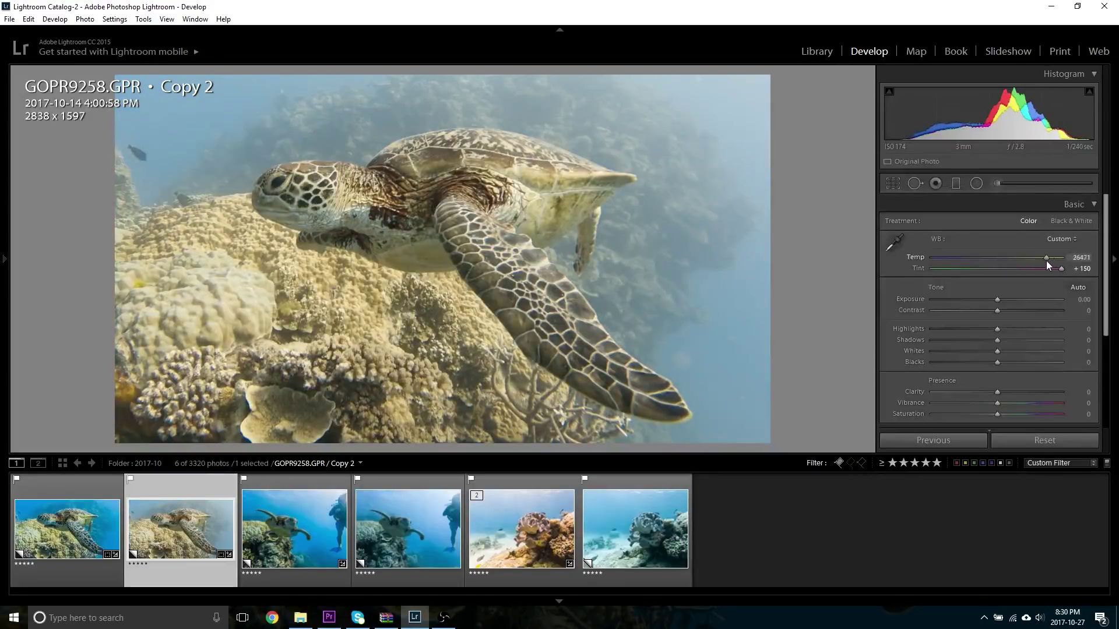
{"action": "mouse_move", "coordinate": [1040, 261]}
{"action": "left_mouse_down"}
{"action": "mouse_move", "coordinate": [1106, 254]}
{"action": "mouse_move", "coordinate": [1040, 267]}
{"action": "left_mouse_up"}
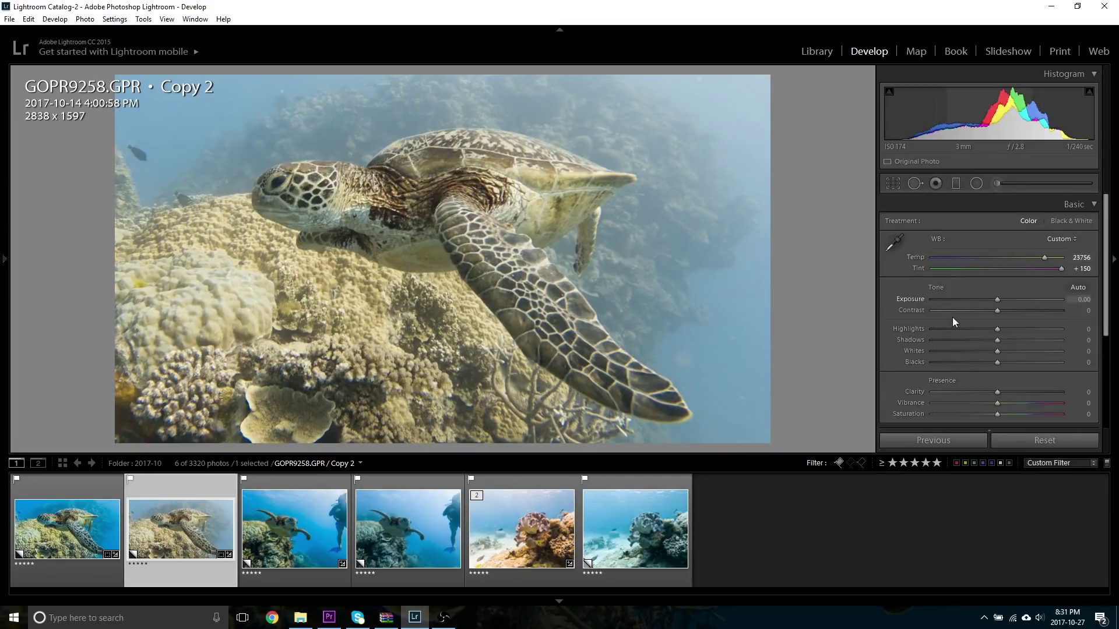
{"action": "left_click", "coordinate": [988, 296]}
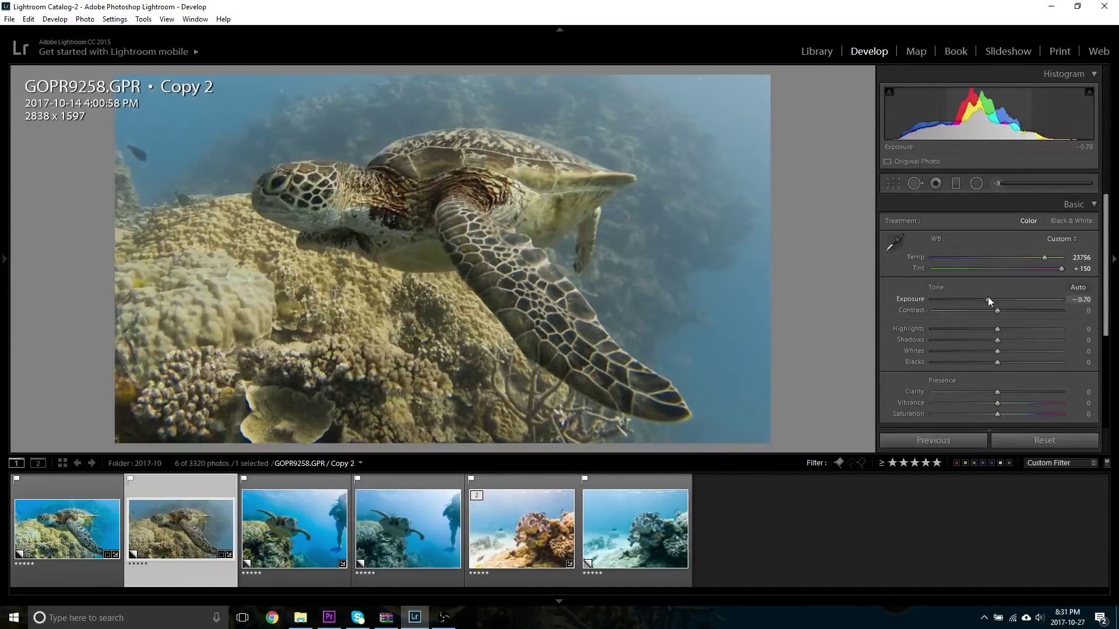
{"action": "left_click_drag", "start_coordinate": [988, 296], "coordinate": [991, 296]}
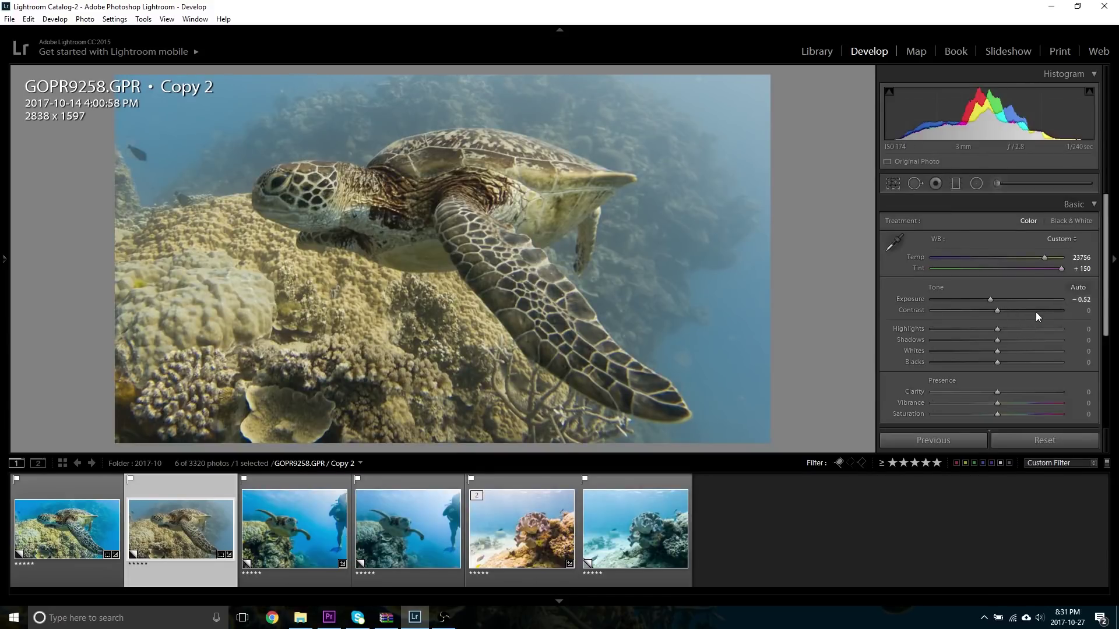
Raise Contrast to +18 and boost Saturation, easing it back slightly
{"action": "left_click_drag", "start_coordinate": [1030, 310], "coordinate": [1010, 365]}
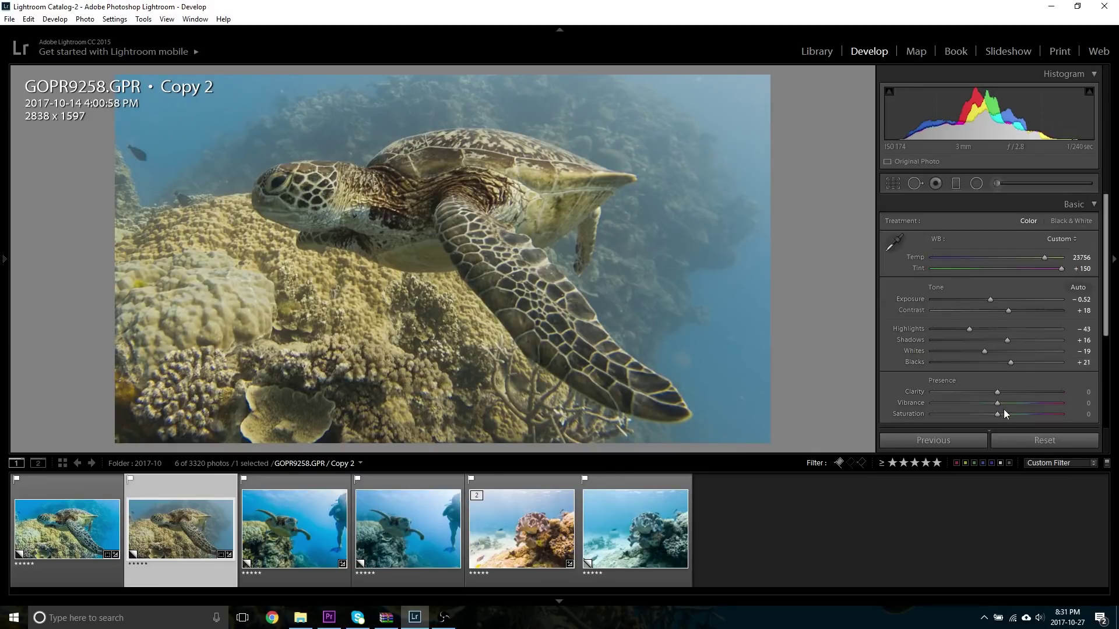
{"action": "mouse_move", "coordinate": [1003, 410]}
{"action": "left_mouse_down"}
{"action": "mouse_move", "coordinate": [1048, 407]}
{"action": "mouse_move", "coordinate": [1012, 412]}
{"action": "mouse_move", "coordinate": [1027, 399]}
{"action": "mouse_move", "coordinate": [1018, 409]}
{"action": "left_mouse_up"}
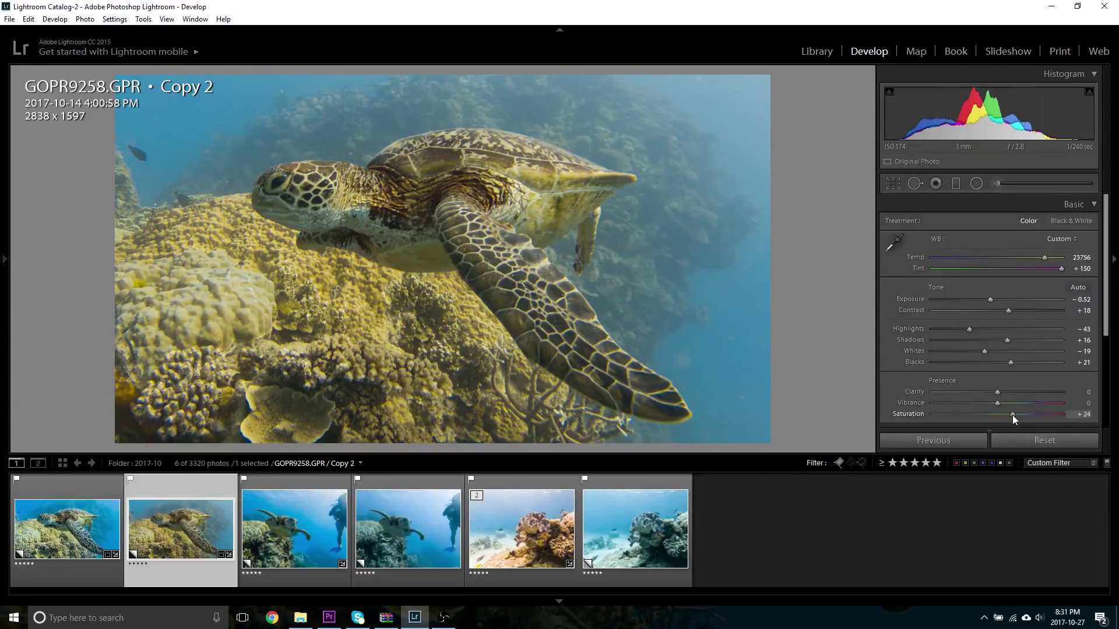
{"action": "left_click_drag", "start_coordinate": [1007, 419], "coordinate": [1006, 413]}
Cool the white balance, then sample neutral spots and the coral with the WB eyedropper
{"action": "mouse_move", "coordinate": [1048, 261]}
{"action": "left_mouse_down"}
{"action": "mouse_move", "coordinate": [1033, 263]}
{"action": "mouse_move", "coordinate": [1043, 267]}
{"action": "left_mouse_up"}
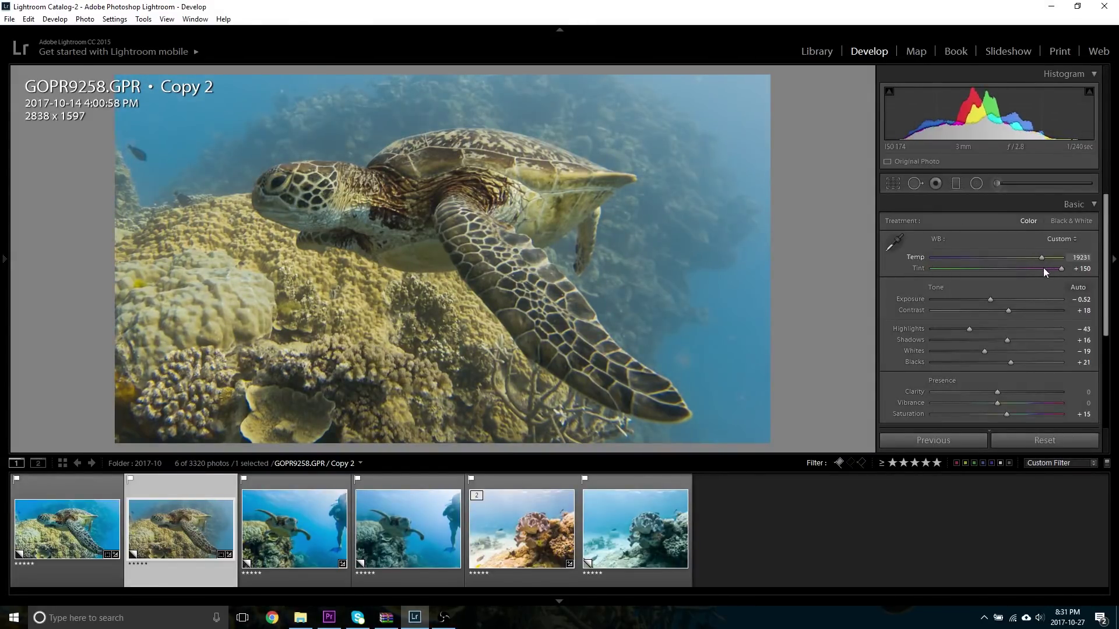
{"action": "left_click", "coordinate": [892, 242]}
{"action": "left_click", "coordinate": [503, 296]}
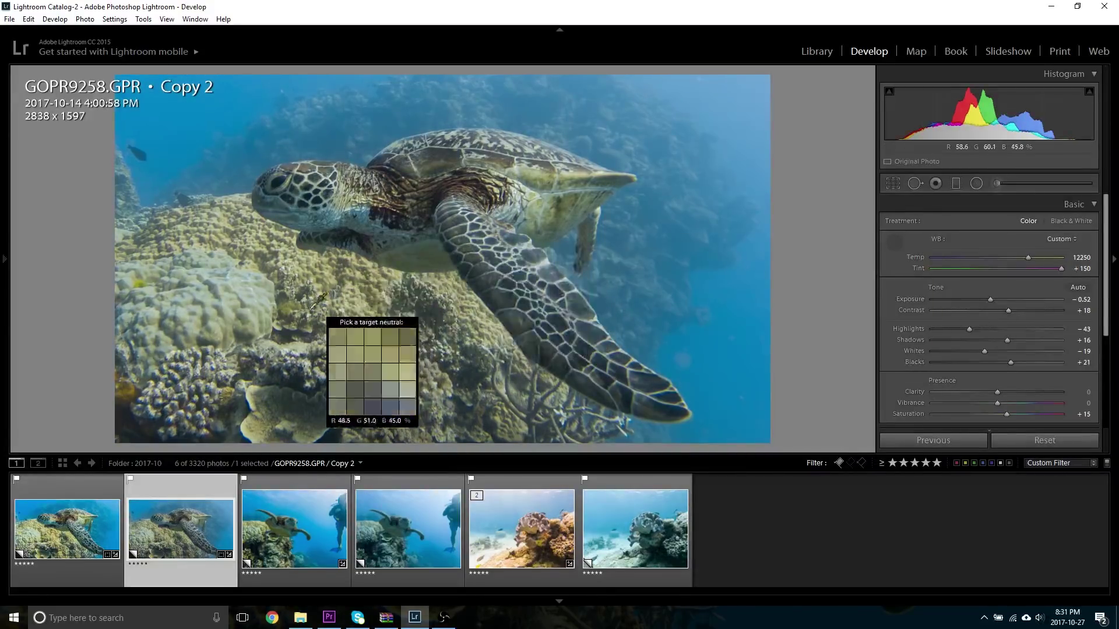
{"action": "left_click", "coordinate": [248, 304]}
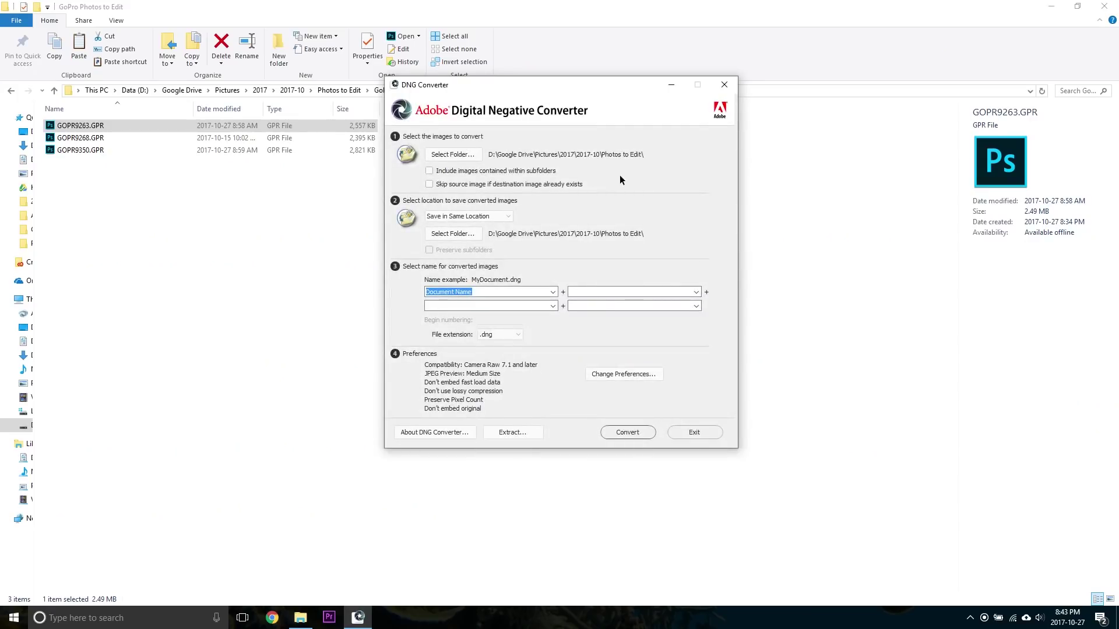
Set the destination to the GoPro Photos to Edit folder and convert the GPR files to DNG
{"action": "left_click", "coordinate": [462, 235]}
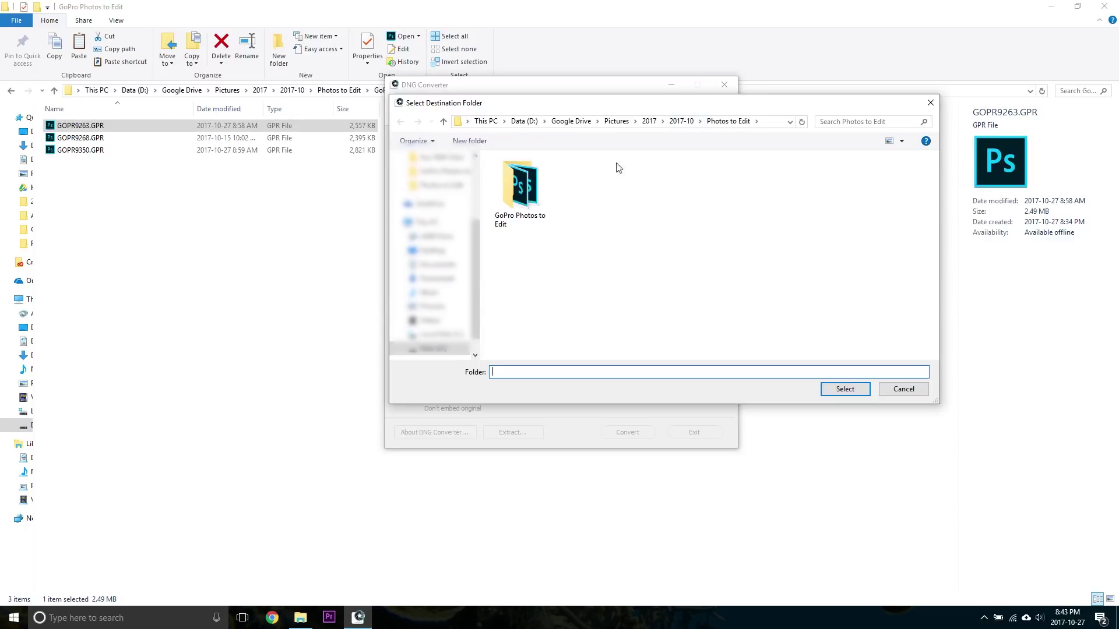
{"action": "double_click", "coordinate": [520, 186]}
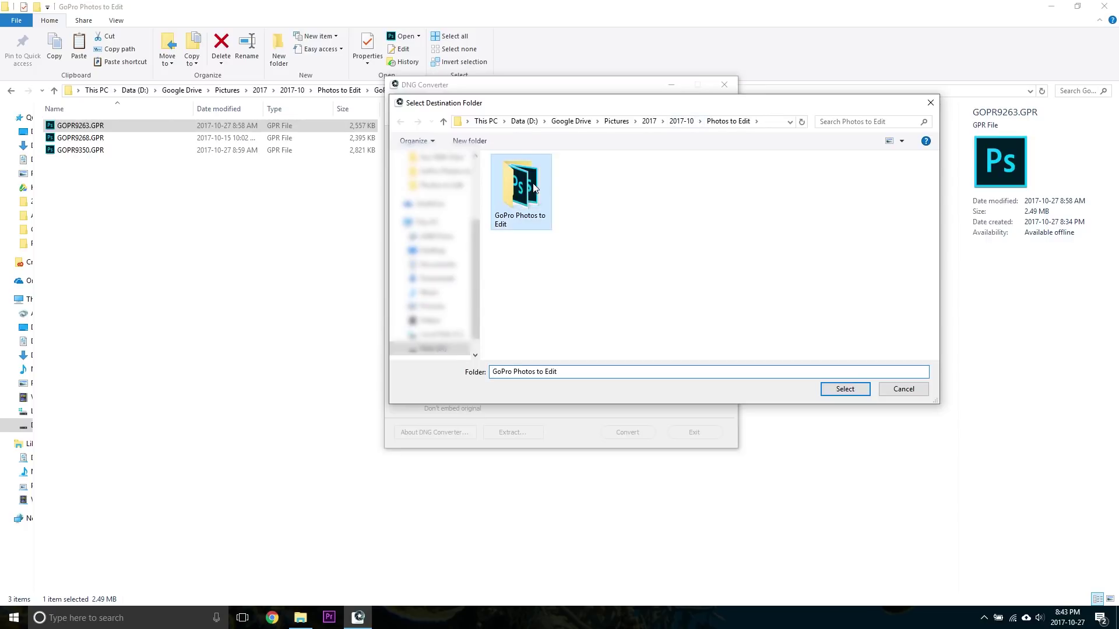
{"action": "left_click", "coordinate": [855, 391]}
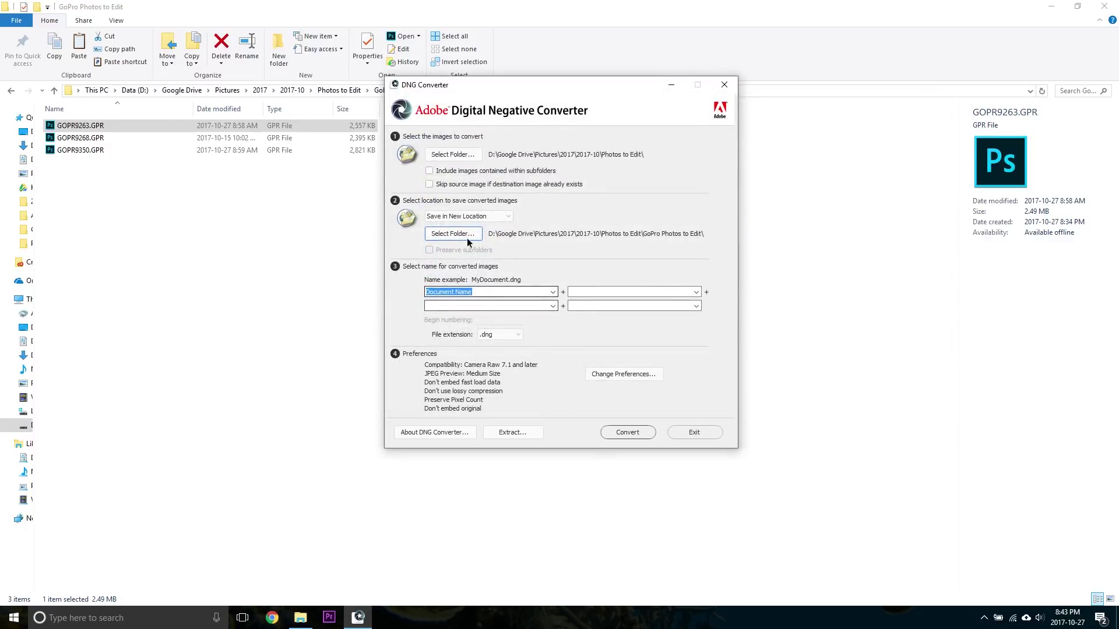
{"action": "left_click", "coordinate": [643, 435]}
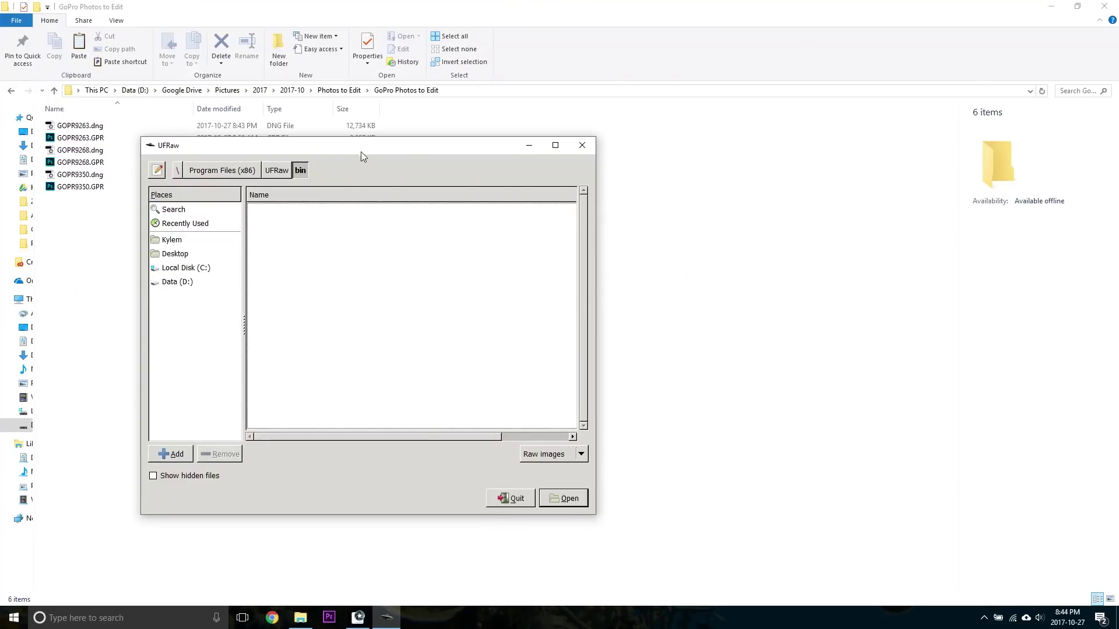
Drag GOPR9263, GOPR9268 and GOPR9350 DNG files into UFRaw's file browser
{"action": "left_click_drag", "start_coordinate": [361, 151], "coordinate": [676, 52]}
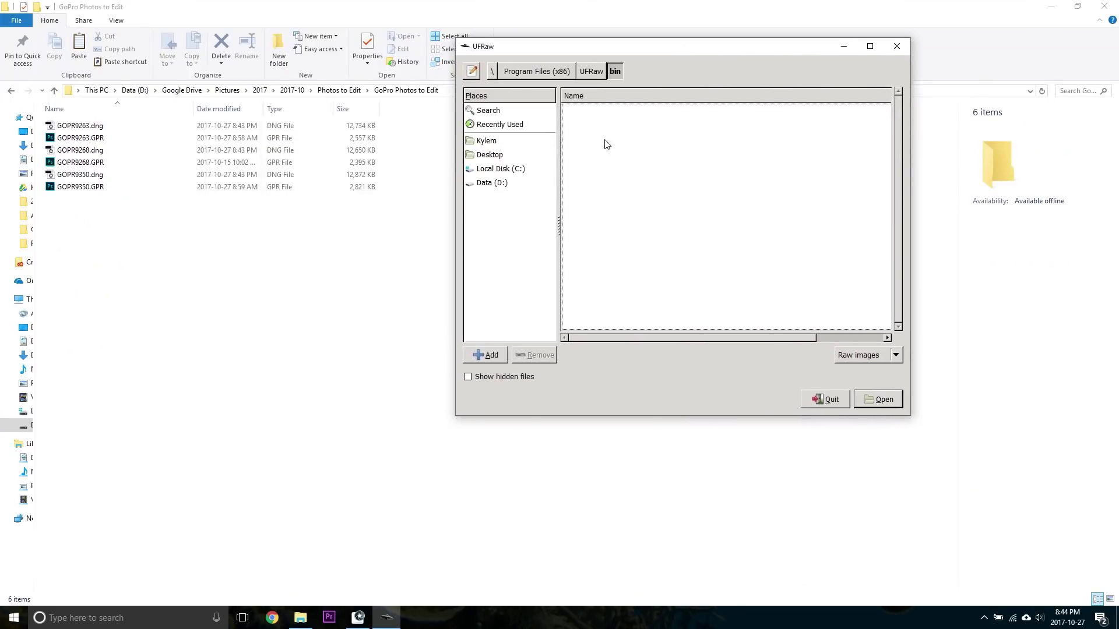
{"action": "left_click", "coordinate": [81, 126]}
{"action": "left_click", "coordinate": [81, 151], "text": "ctrl"}
{"action": "left_click", "coordinate": [98, 175], "text": "ctrl"}
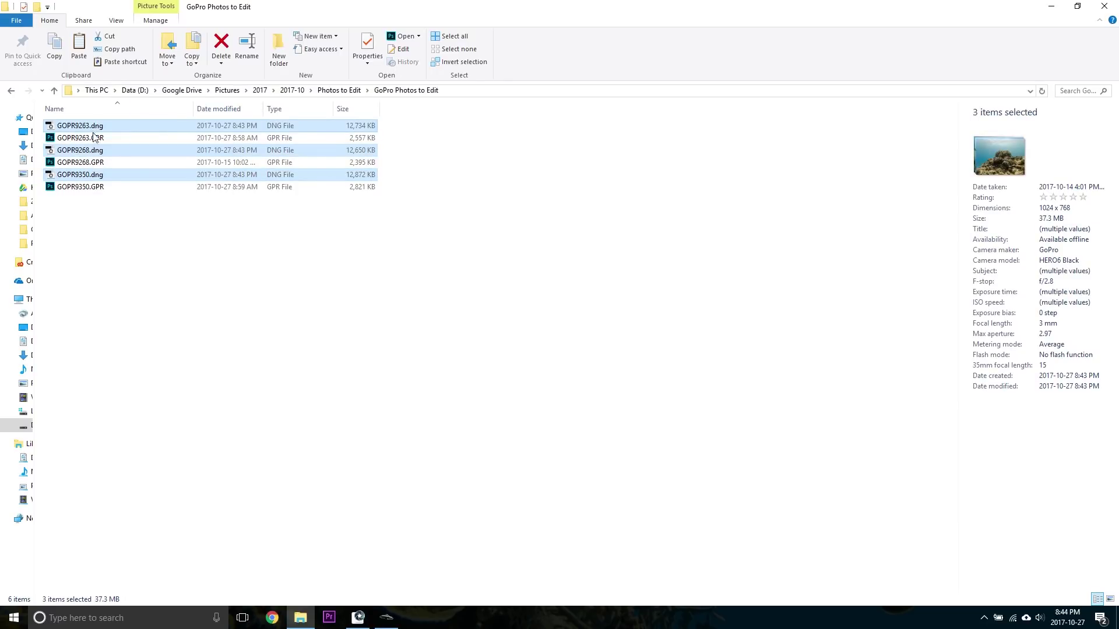
{"action": "left_click_drag", "start_coordinate": [93, 129], "coordinate": [659, 211]}
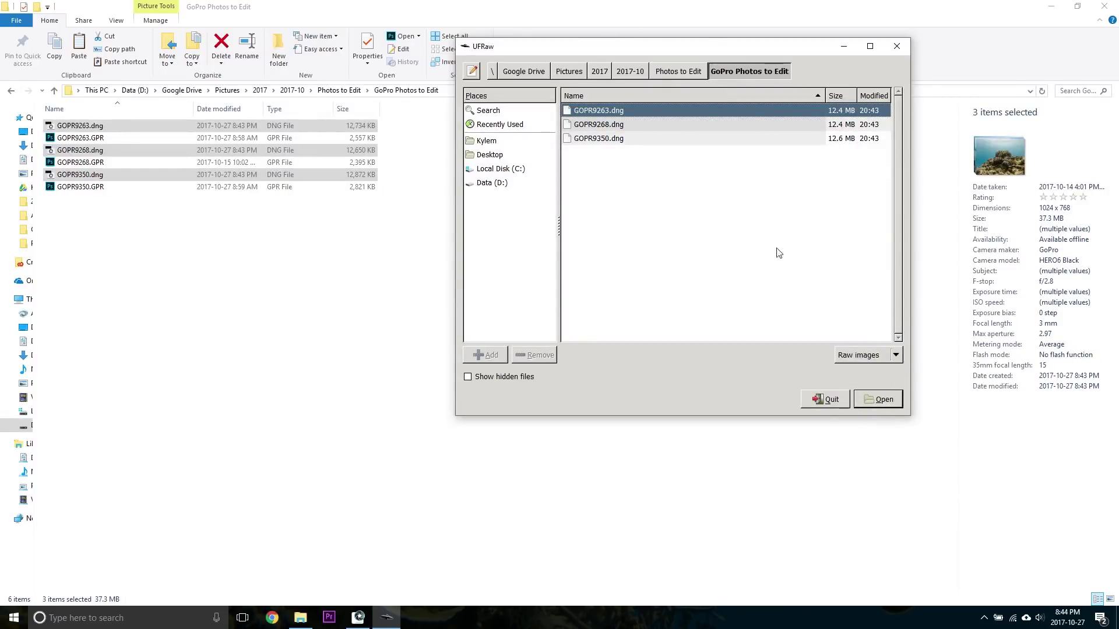
Open GOPR9263.dng for raw editing
{"action": "left_click", "coordinate": [632, 138]}
{"action": "left_click", "coordinate": [635, 119]}
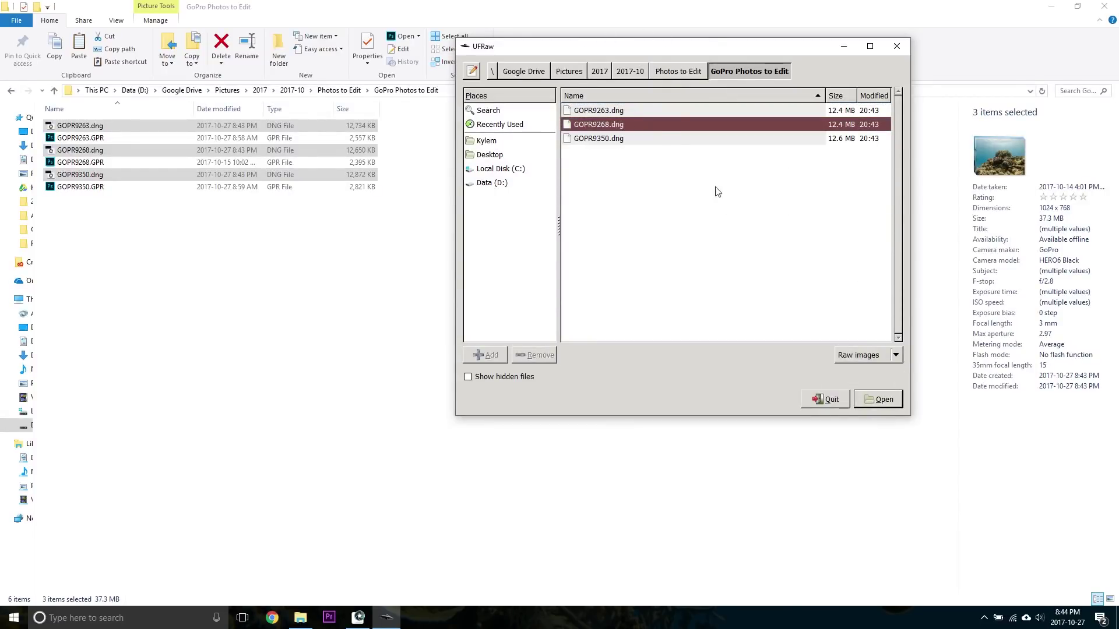
{"action": "left_click", "coordinate": [641, 110]}
{"action": "left_click", "coordinate": [875, 405]}
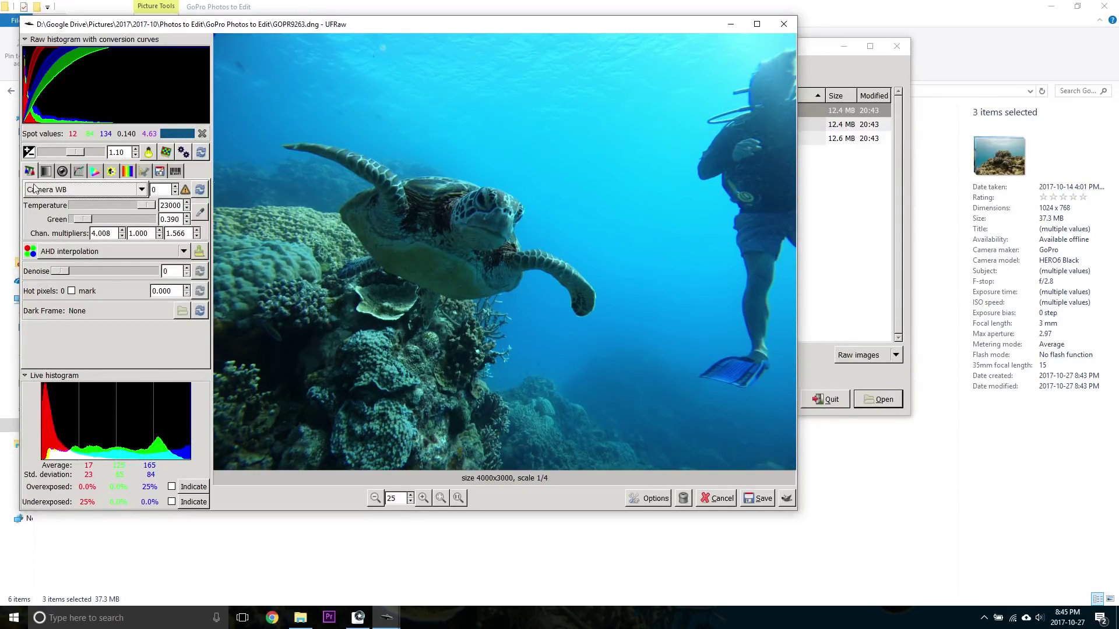
Switch to Auto WB, test Temperature near 22000, and settle exposure at 1.09 EV
{"action": "left_click", "coordinate": [78, 190]}
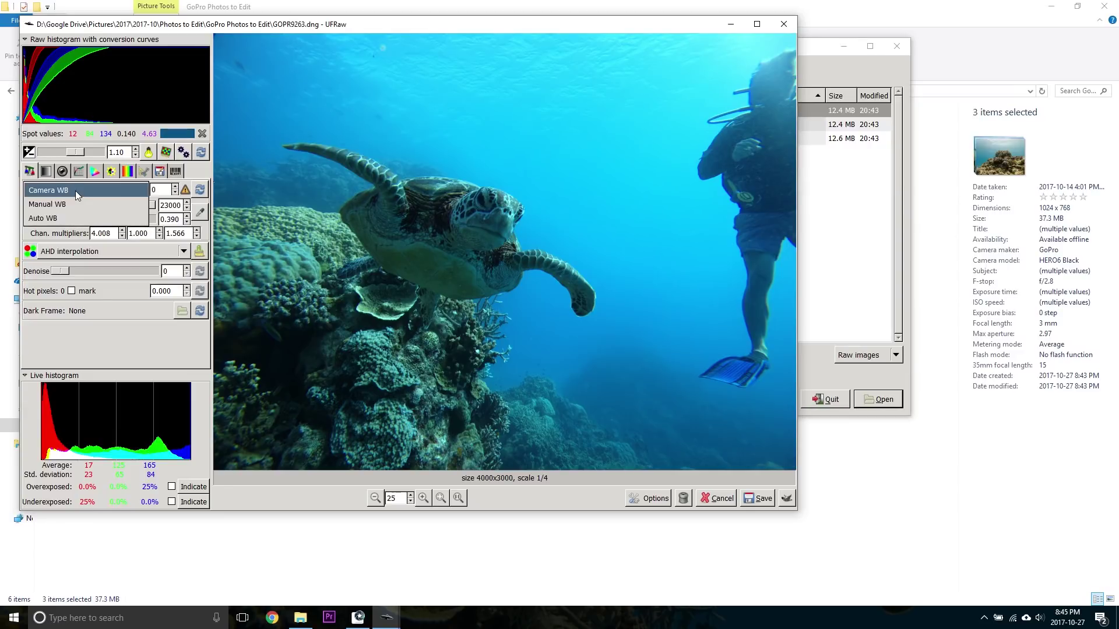
{"action": "left_click", "coordinate": [71, 218]}
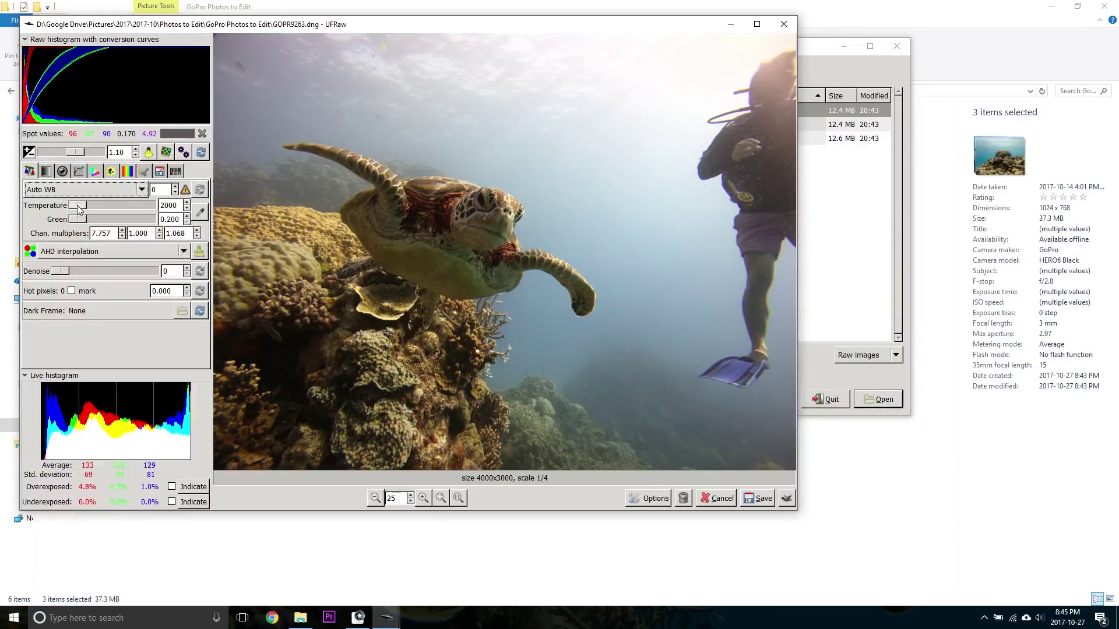
{"action": "left_click_drag", "start_coordinate": [78, 208], "coordinate": [145, 209]}
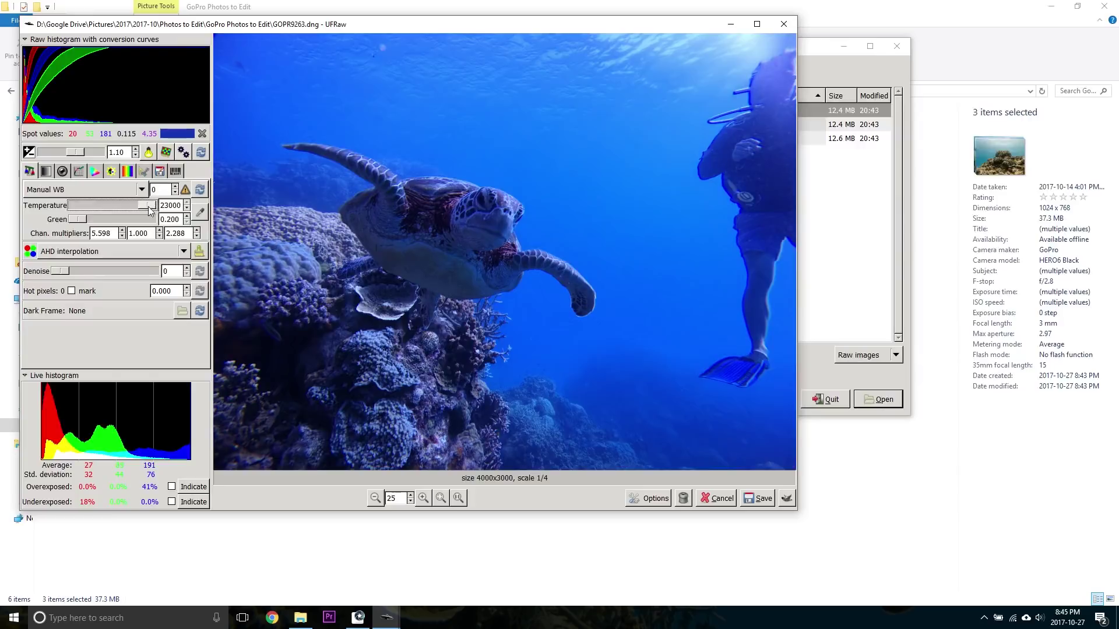
{"action": "scroll", "coordinate": [114, 189], "scroll_direction": "down", "scroll_amount": 2}
{"action": "scroll", "coordinate": [79, 153], "scroll_direction": "down", "scroll_amount": 3}
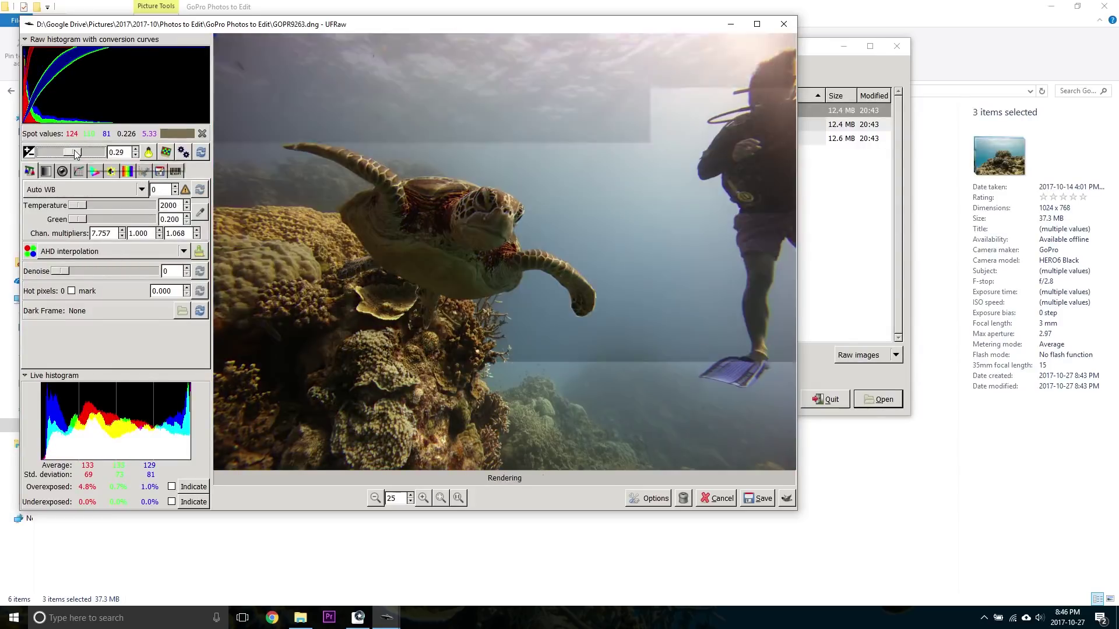
{"action": "scroll", "coordinate": [79, 153], "scroll_direction": "up", "scroll_amount": 3}
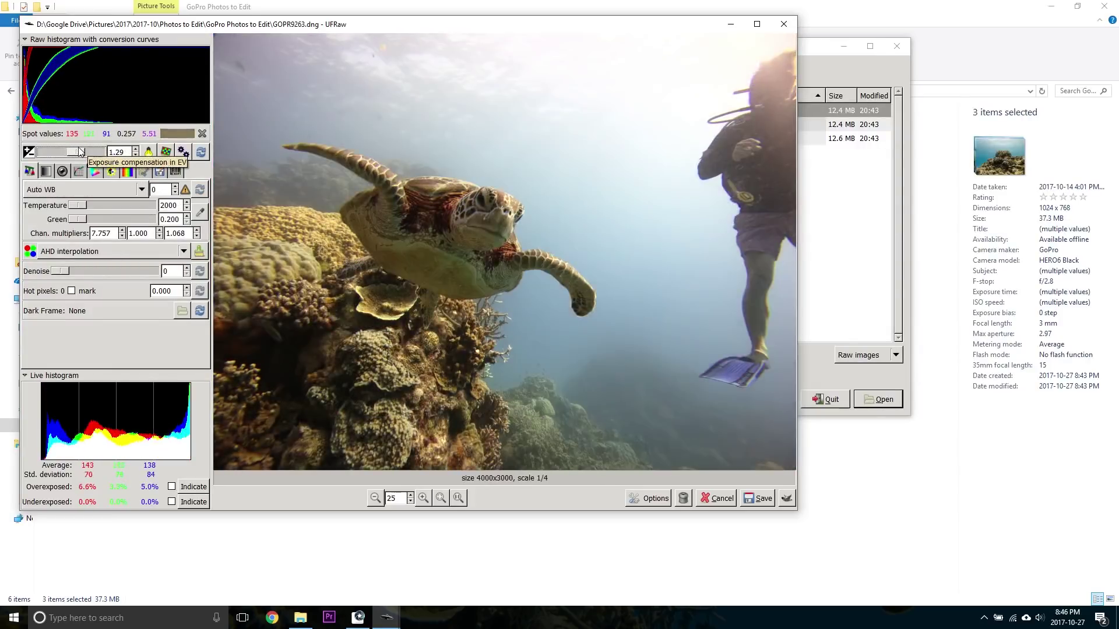
{"action": "scroll", "coordinate": [76, 170], "scroll_direction": "down", "scroll_amount": 8}
{"action": "scroll", "coordinate": [76, 171], "scroll_direction": "up", "scroll_amount": 8}
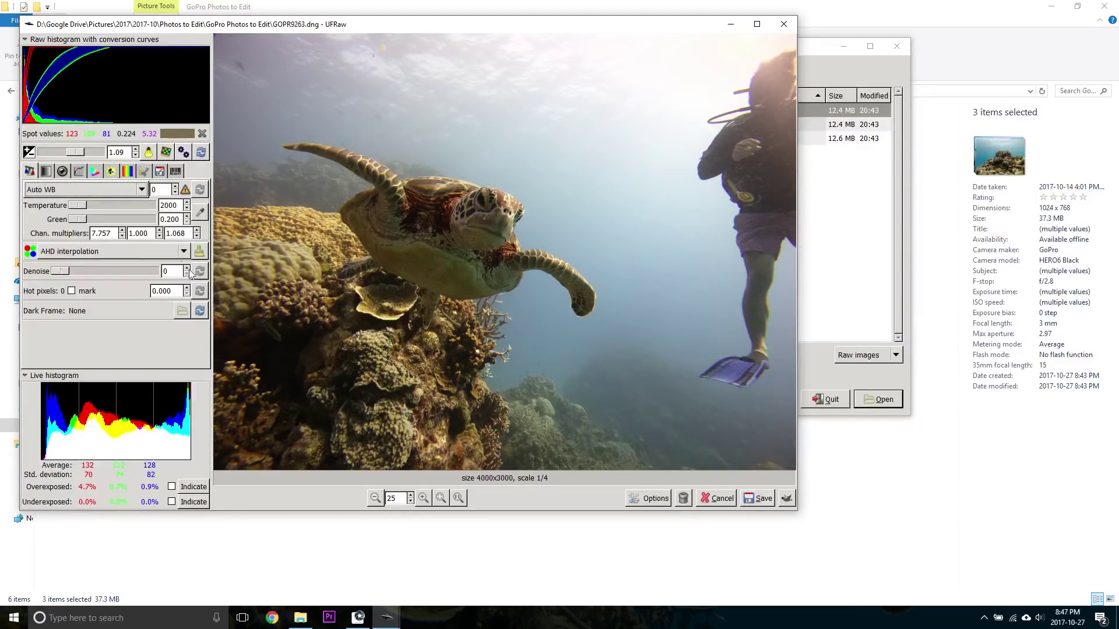
Keep JPEG format at quality 85 and save GOPR9263.jpg to GoPro Photos to Edit
{"action": "left_click", "coordinate": [162, 173]}
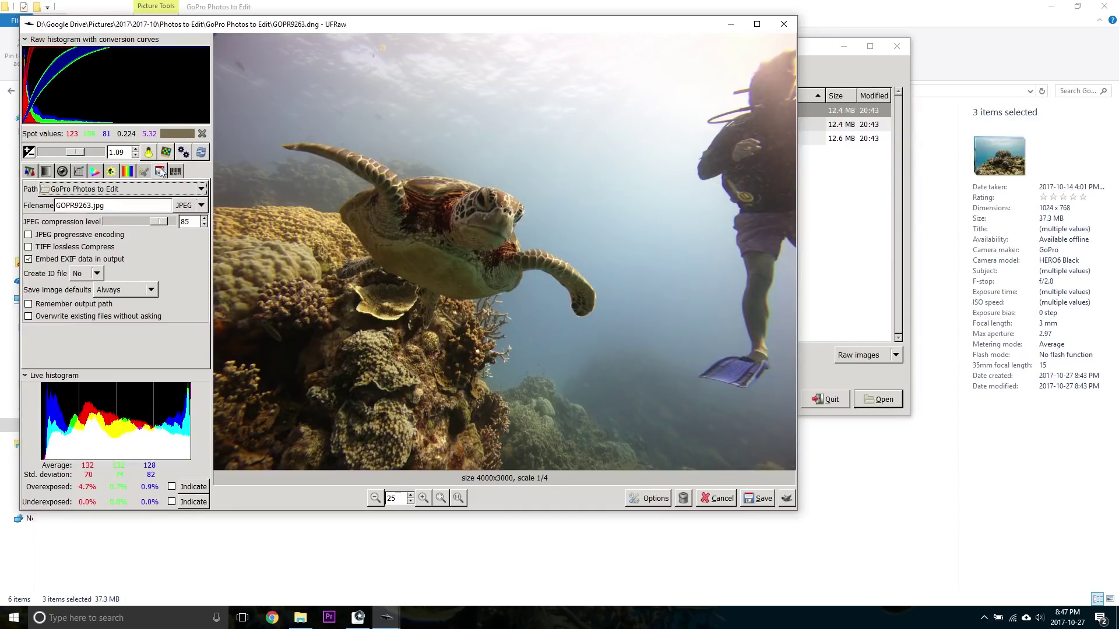
{"action": "left_click", "coordinate": [193, 205]}
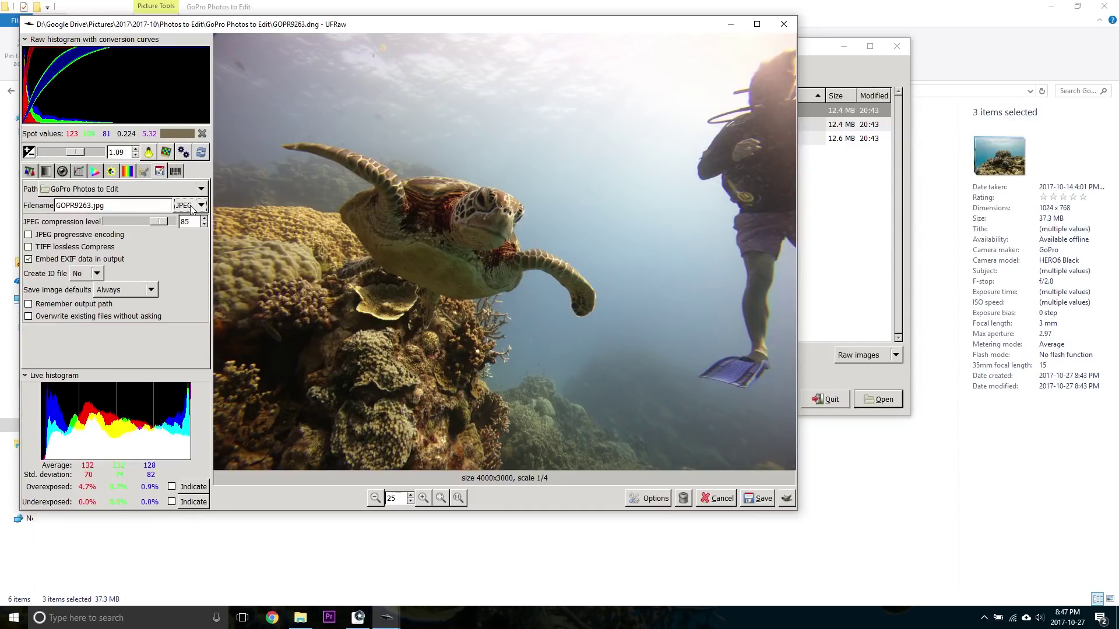
{"action": "left_click", "coordinate": [188, 207]}
{"action": "left_click", "coordinate": [188, 208]}
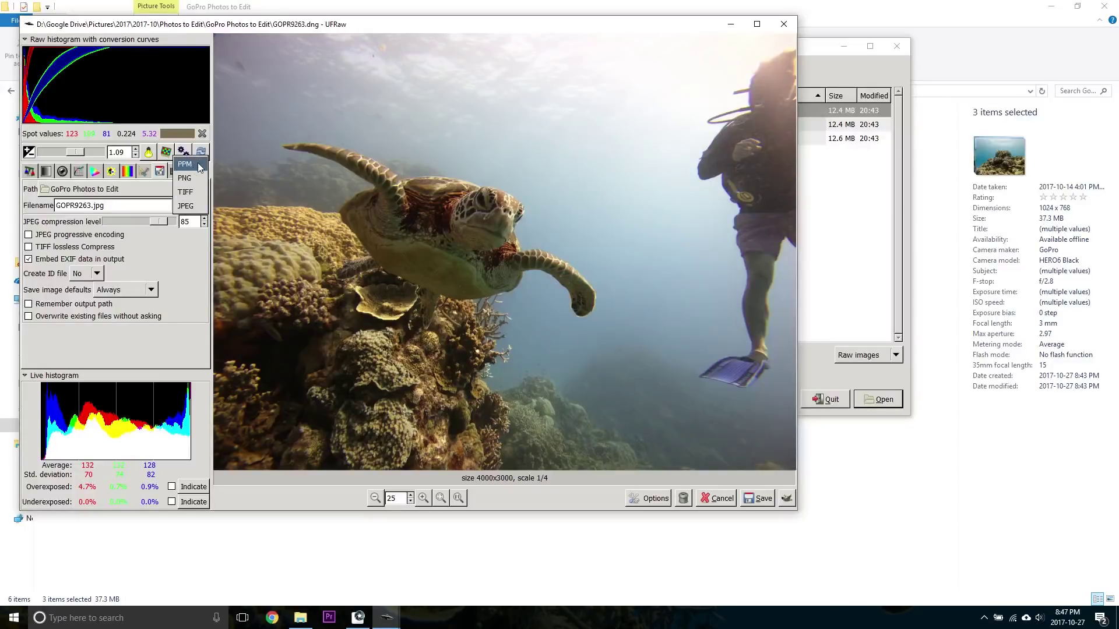
{"action": "left_click", "coordinate": [186, 205]}
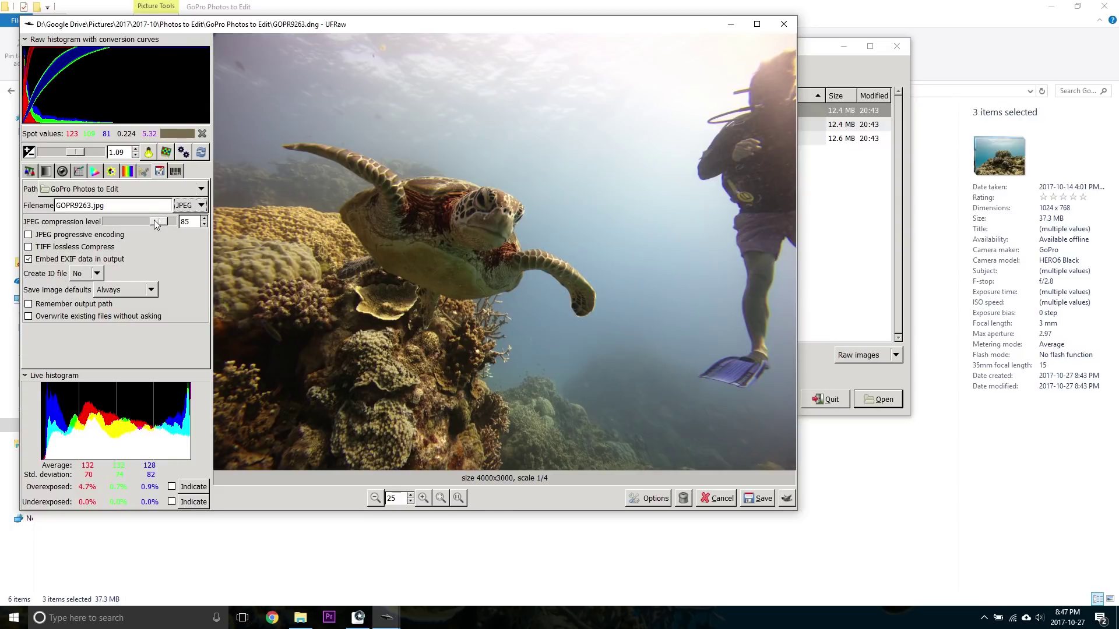
{"action": "left_click", "coordinate": [771, 502]}
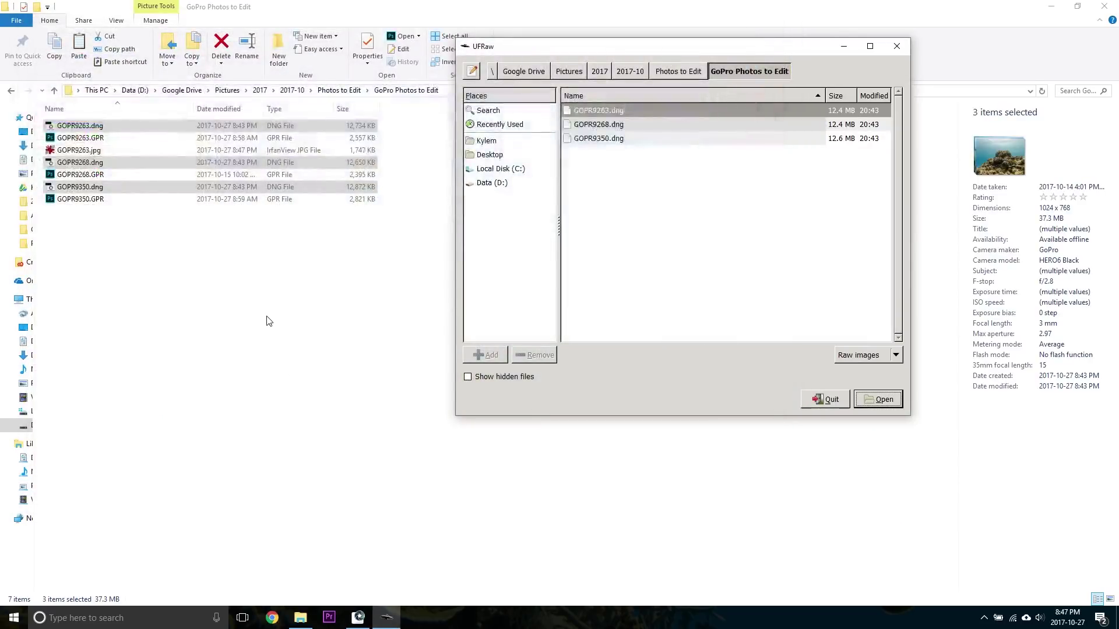
{"action": "left_click", "coordinate": [269, 321]}
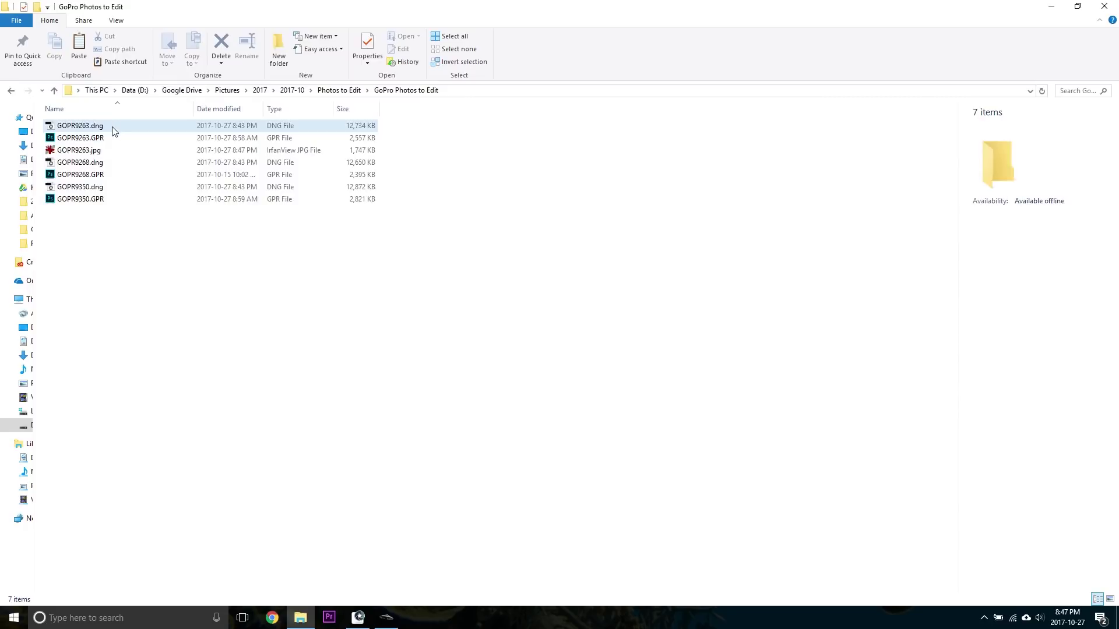
{"action": "left_click", "coordinate": [103, 143]}
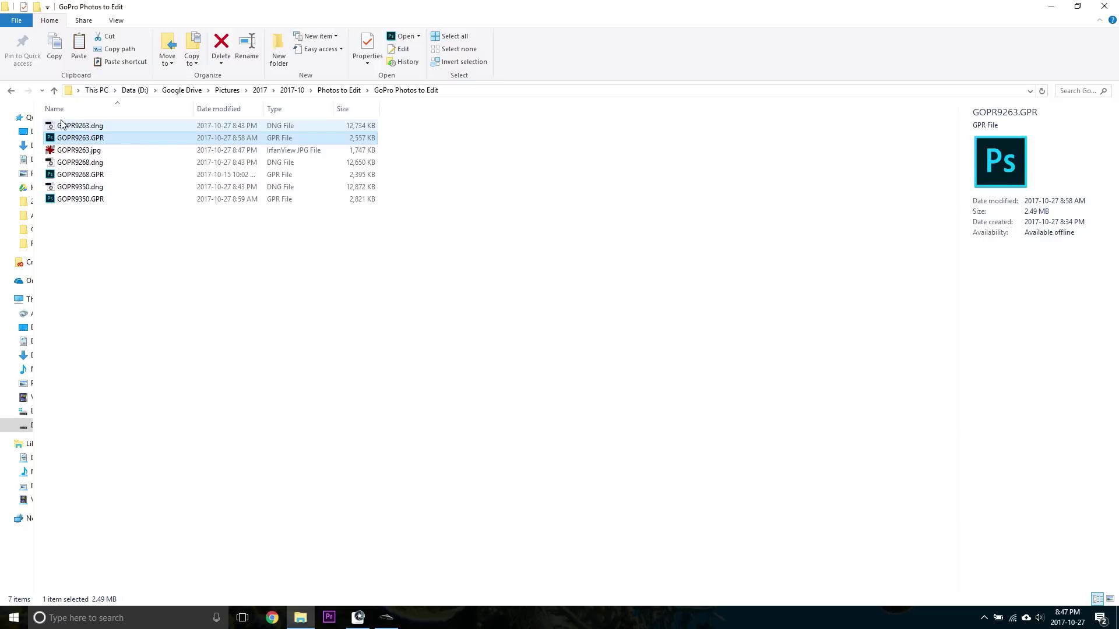
{"action": "mouse_move", "coordinate": [69, 129]}
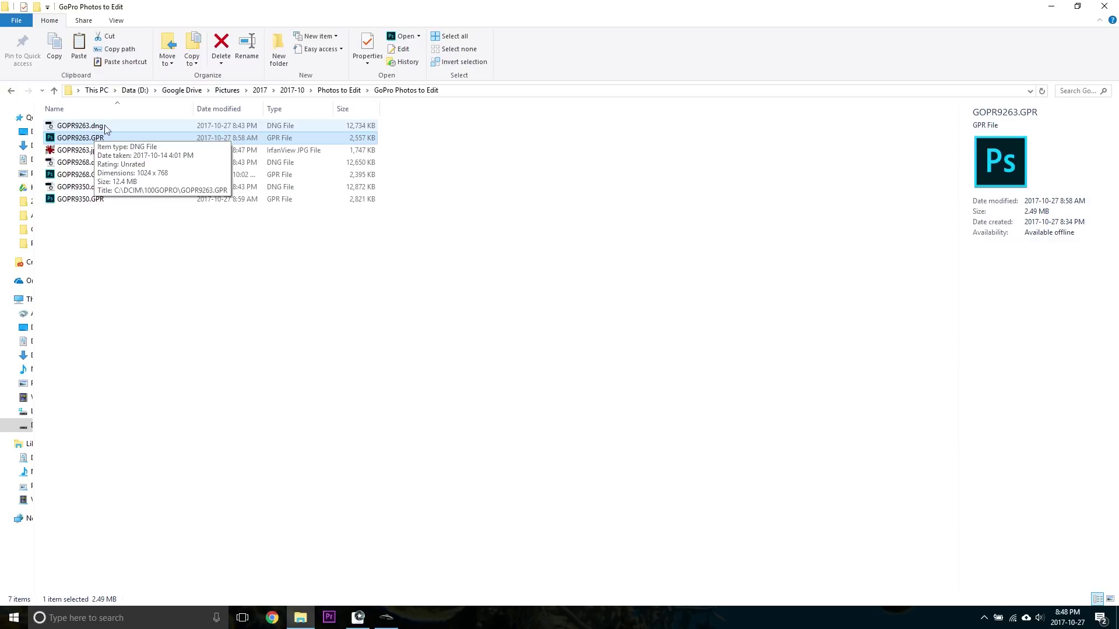
{"action": "double_click", "coordinate": [91, 153]}
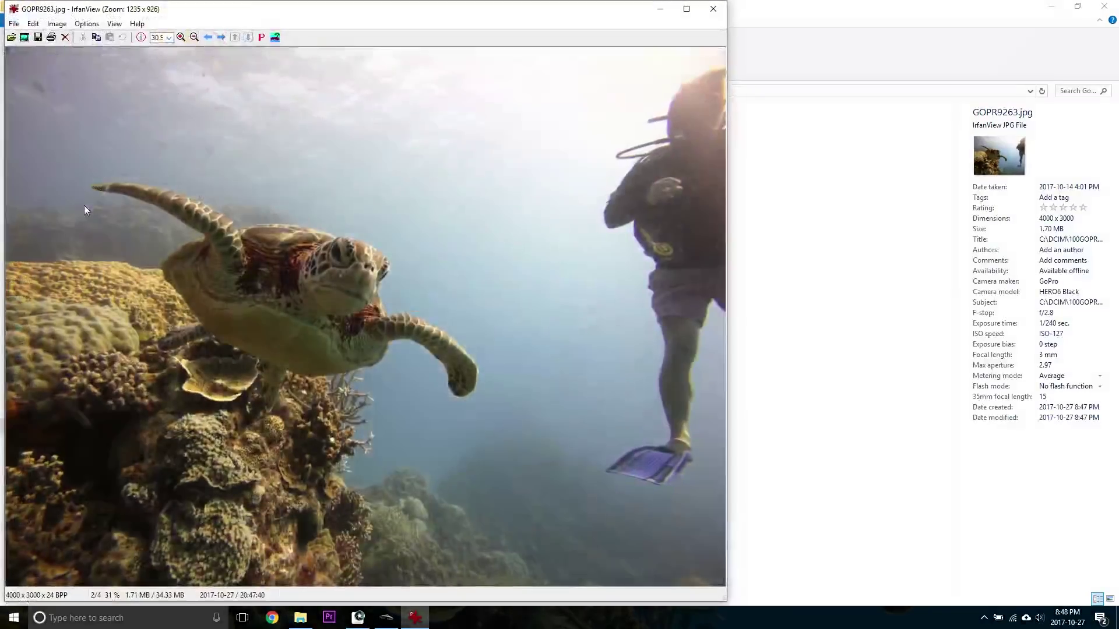
{"action": "left_click", "coordinate": [711, 11]}
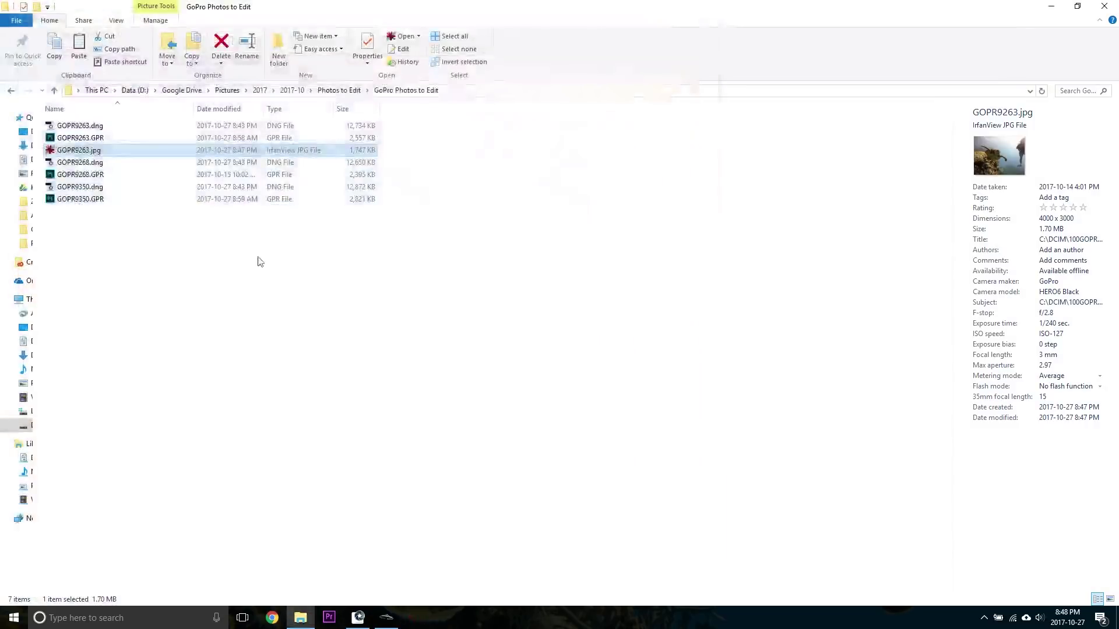